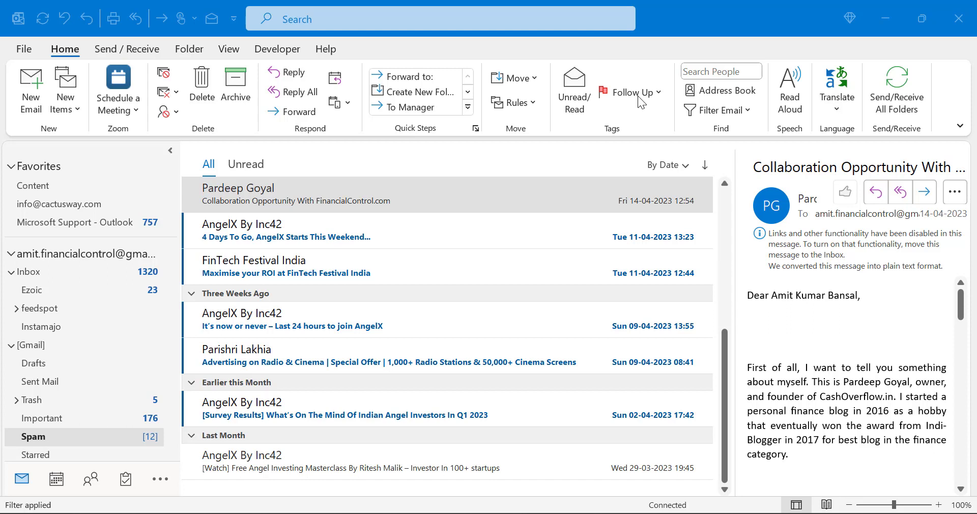
- Bring the letter into view and select, then deselect, the word city in <city>
click(726, 6)
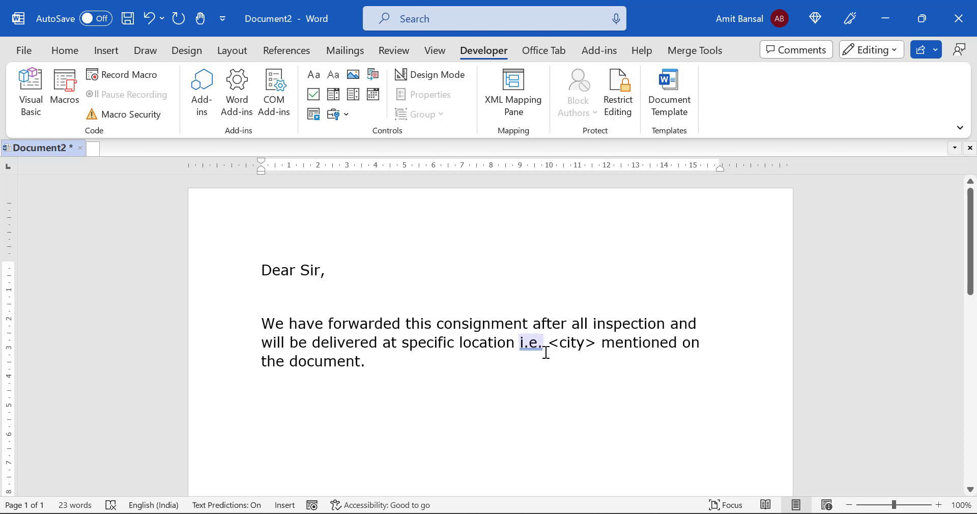
drag(561, 349, 587, 349)
click(499, 397)
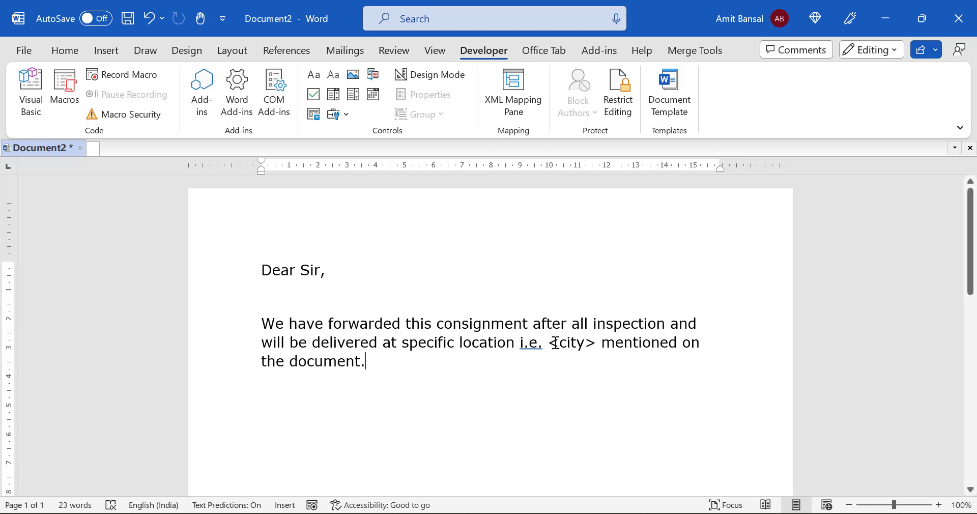
- Wrap the word city in a Combo Box Content Control and test its list
double_click(559, 345)
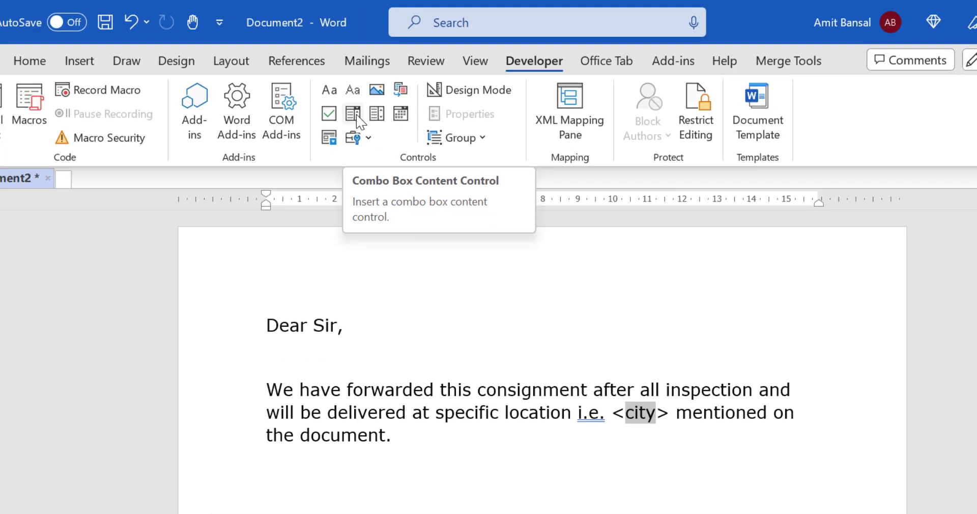
click(315, 154)
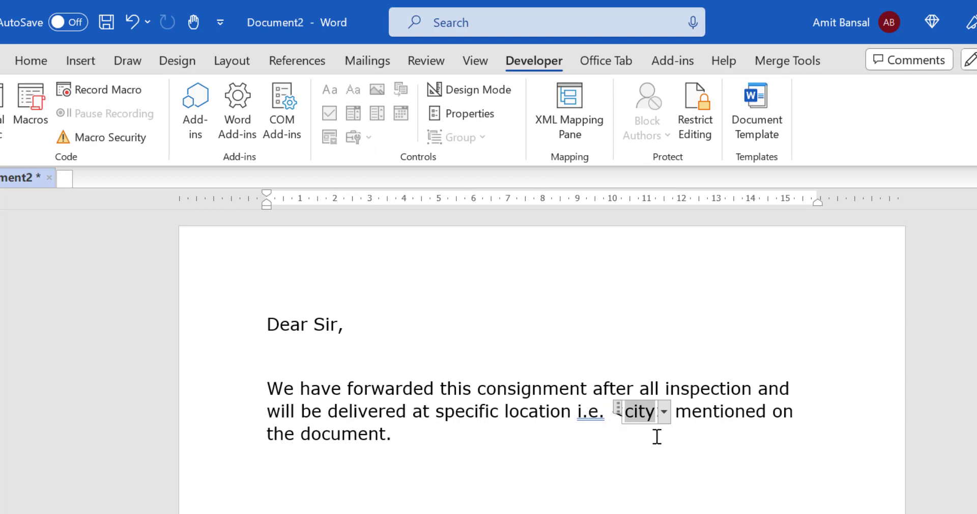
click(664, 415)
click(666, 416)
click(666, 415)
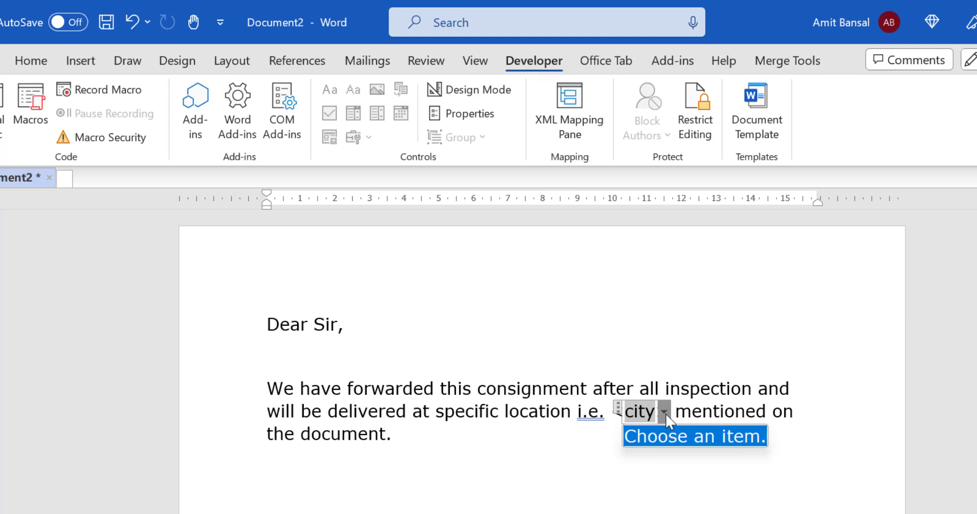
click(666, 417)
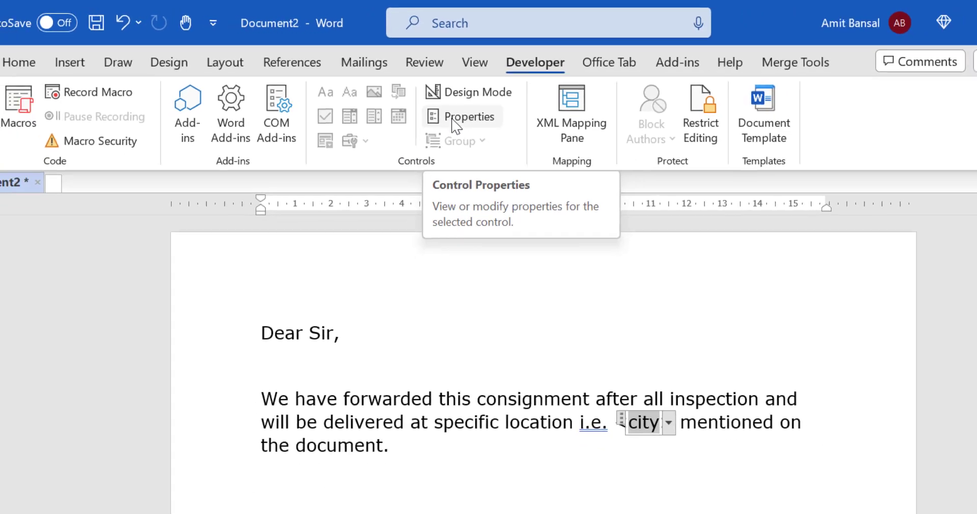
- In the drop-down's Properties, add LA and New york as choices
click(438, 168)
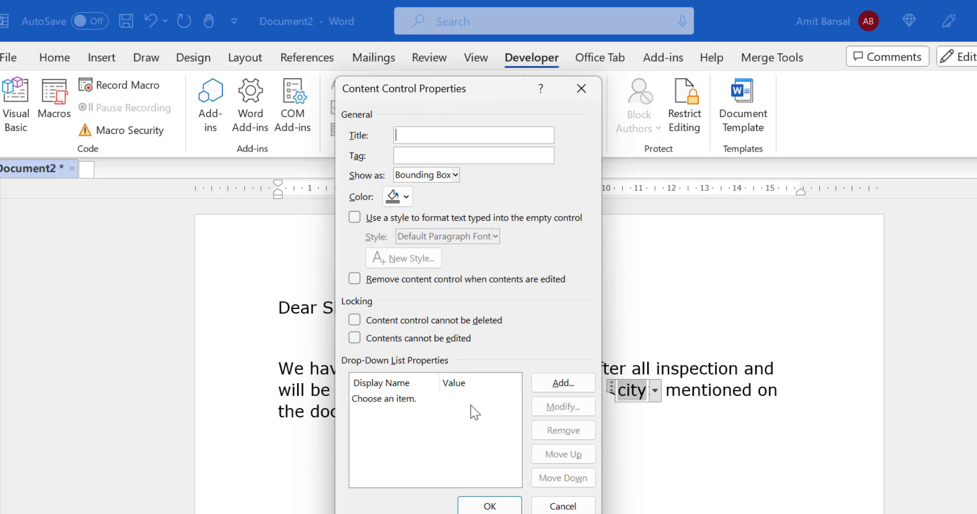
click(548, 385)
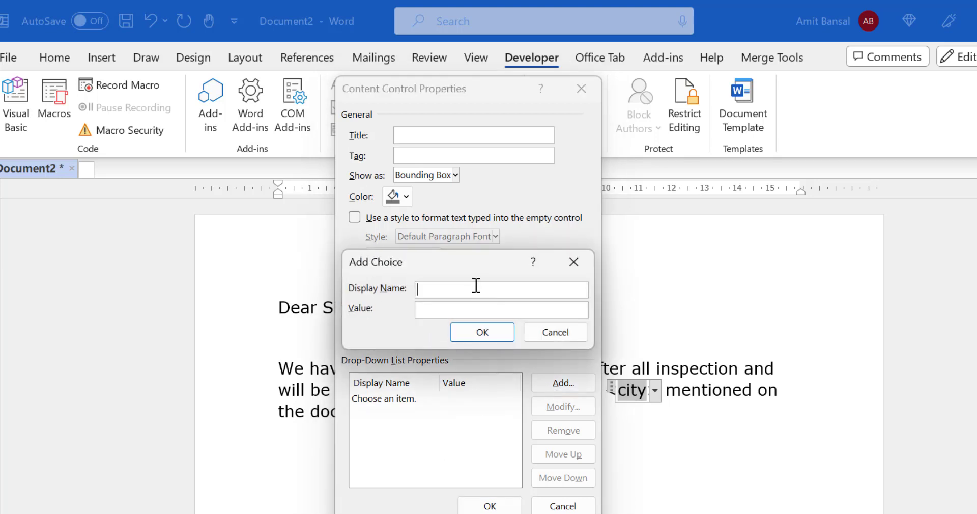
text(LA)
click(502, 332)
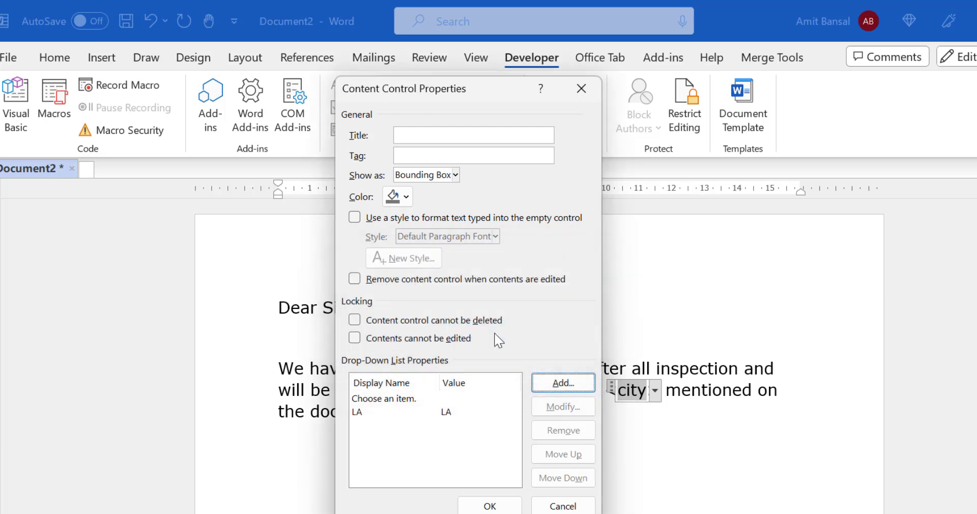
click(562, 384)
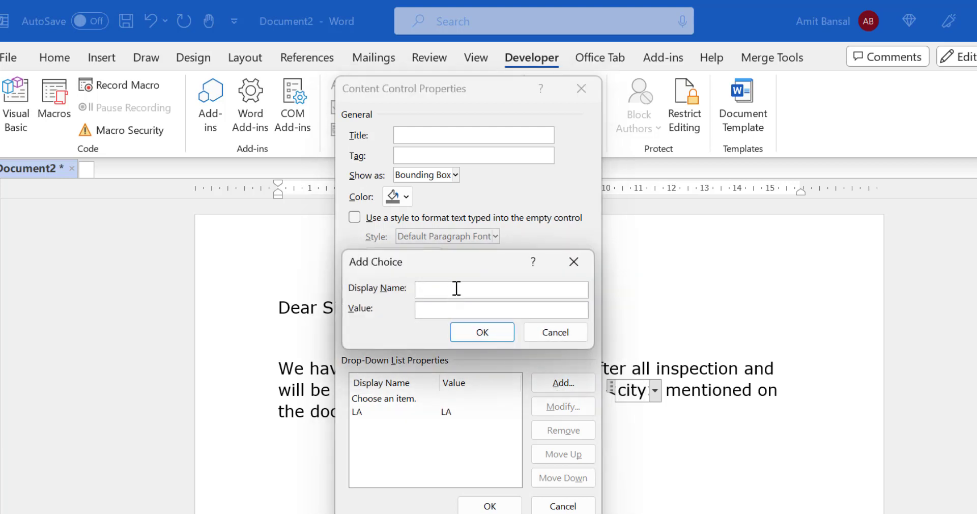
text(New york)
click(470, 337)
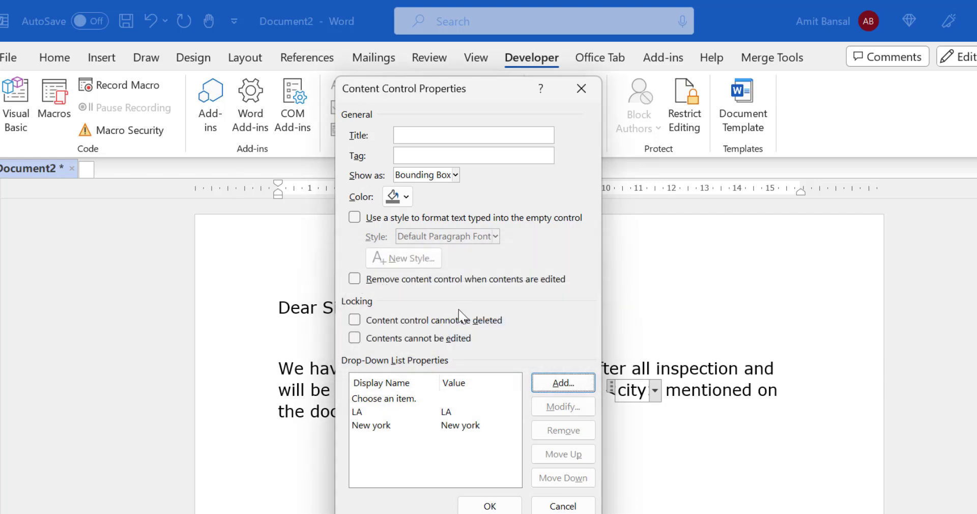
- Add New Delhi and Amazon, and remove the 'Choose an item.' entry
click(556, 387)
text(New Delhi)
click(482, 332)
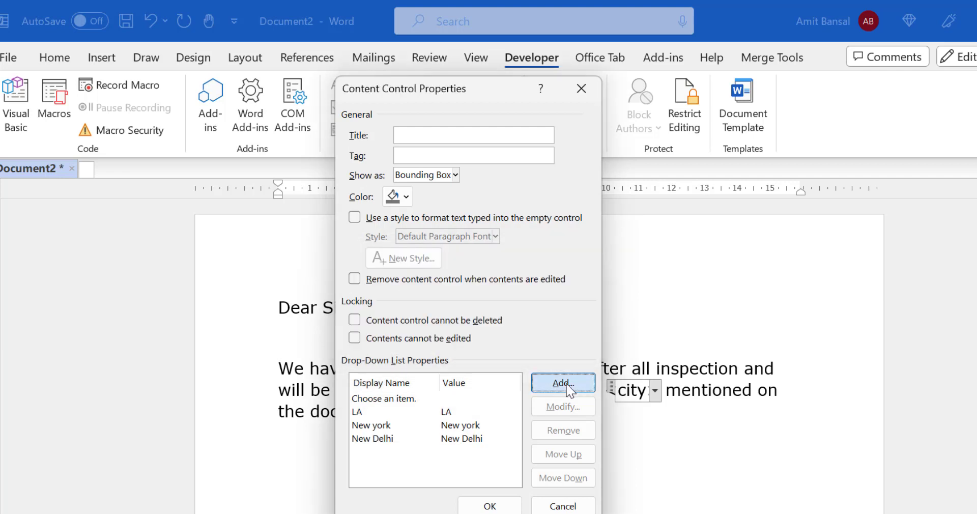
click(565, 386)
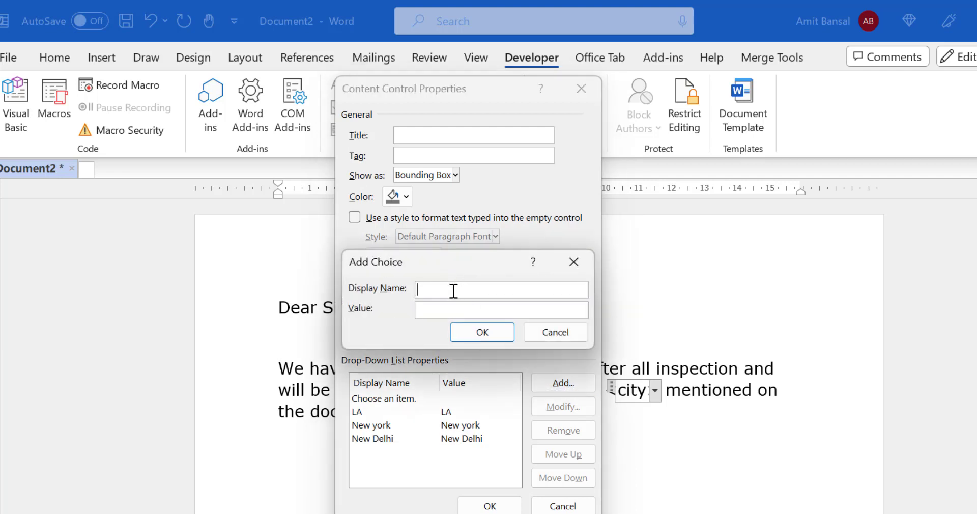
text(Amazon)
click(513, 340)
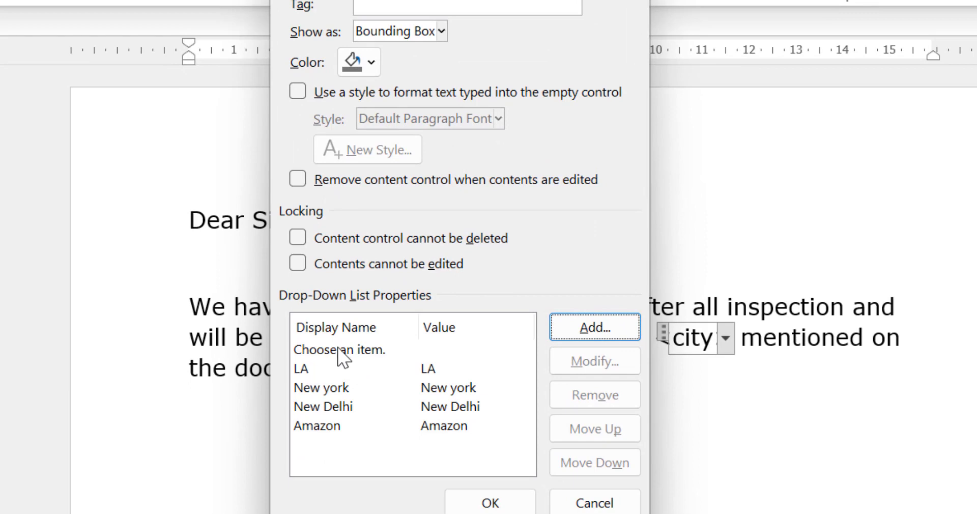
click(341, 351)
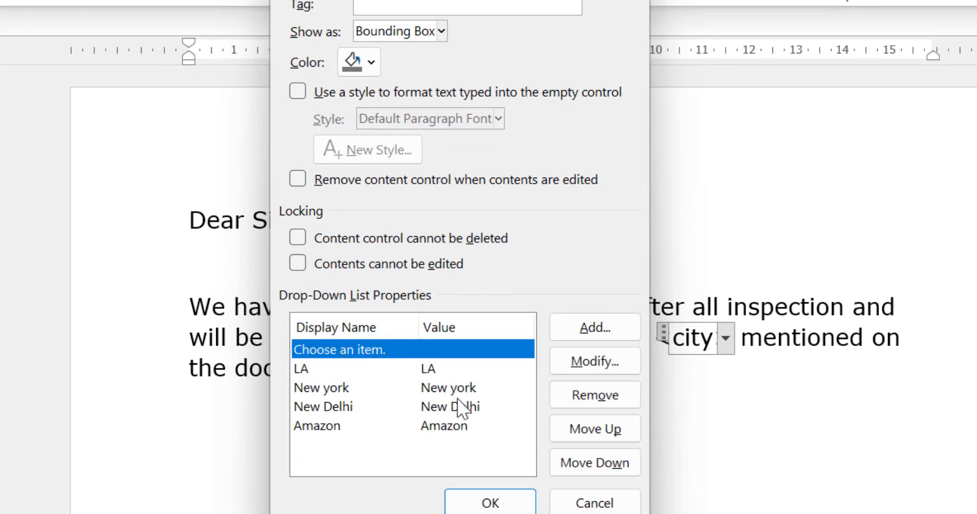
click(606, 404)
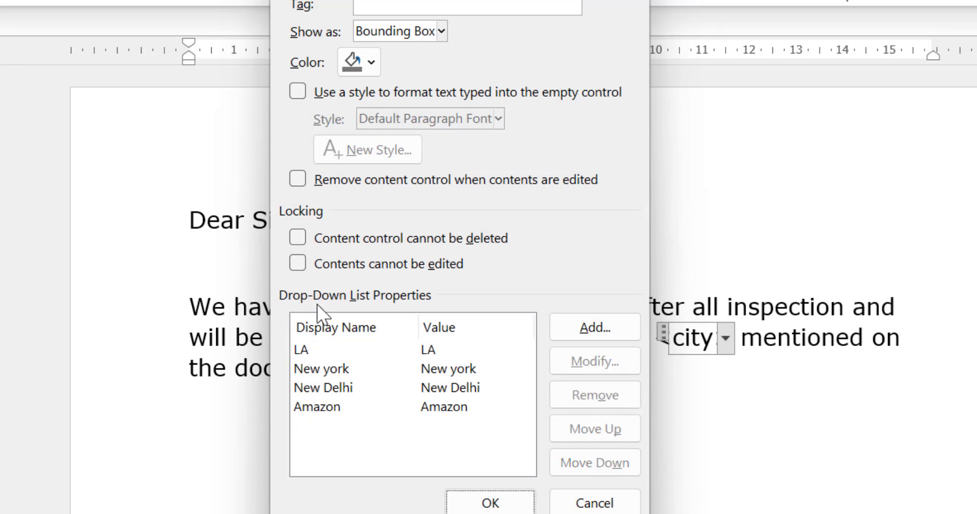
- Apply the new choices and check that the city drop-down lists them
click(490, 501)
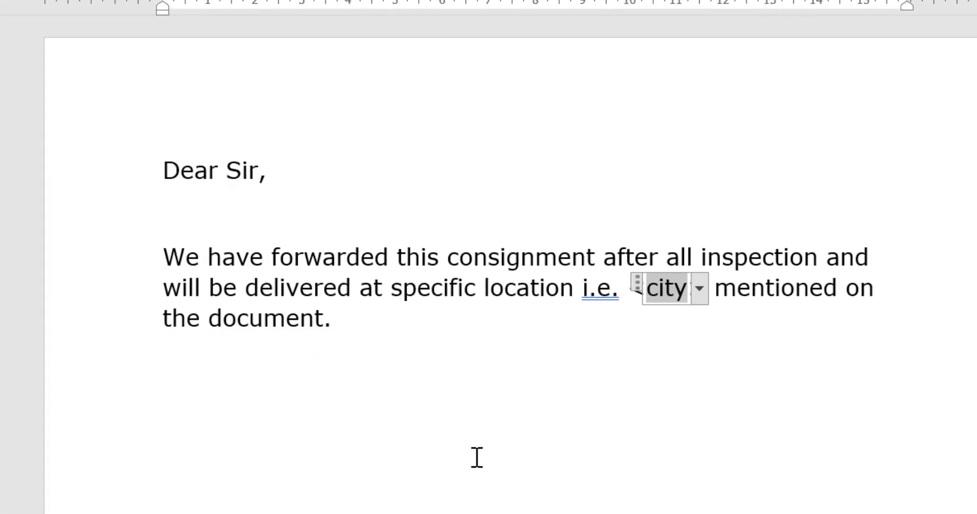
click(724, 337)
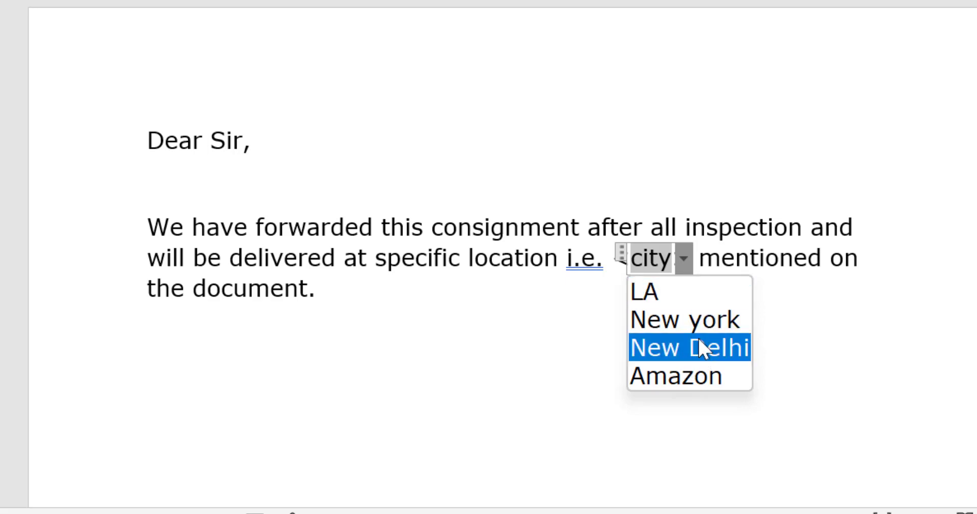
key(Escape)
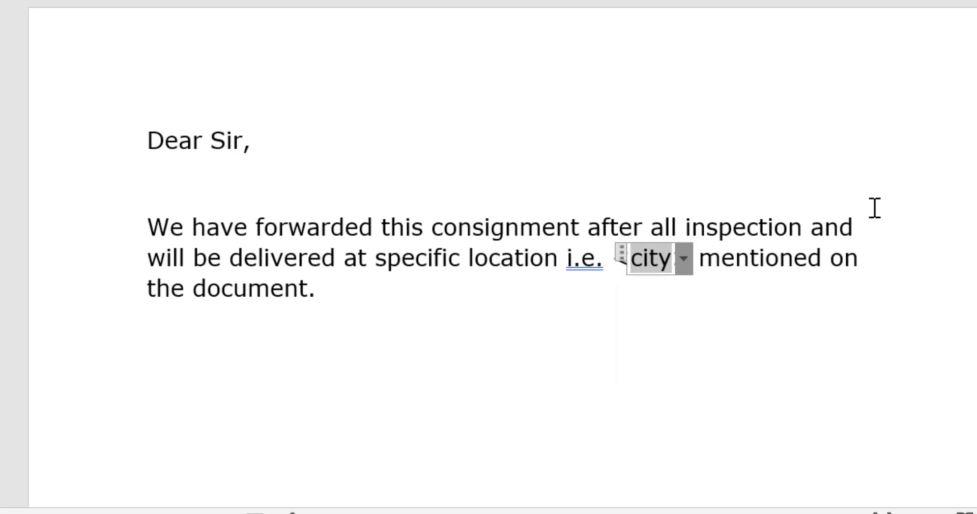
drag(257, 226, 365, 230)
click(316, 307)
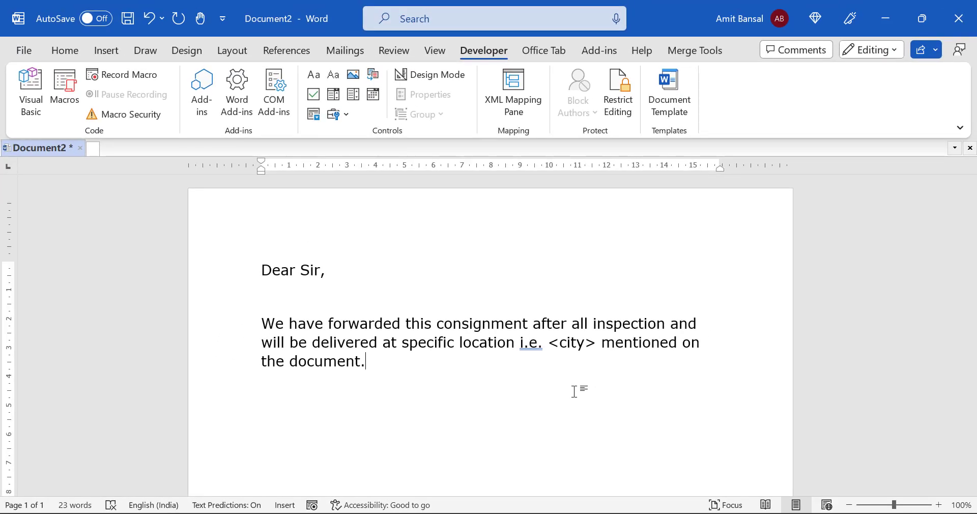
- Select the whole letter and copy it to the clipboard
key(ctrl+a)
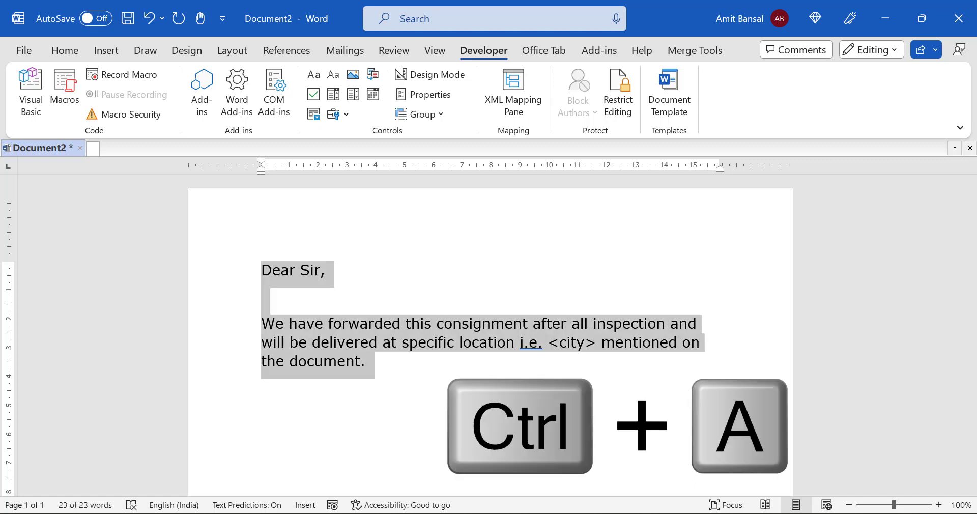
click(237, 286)
click(307, 298)
triple_click(214, 229)
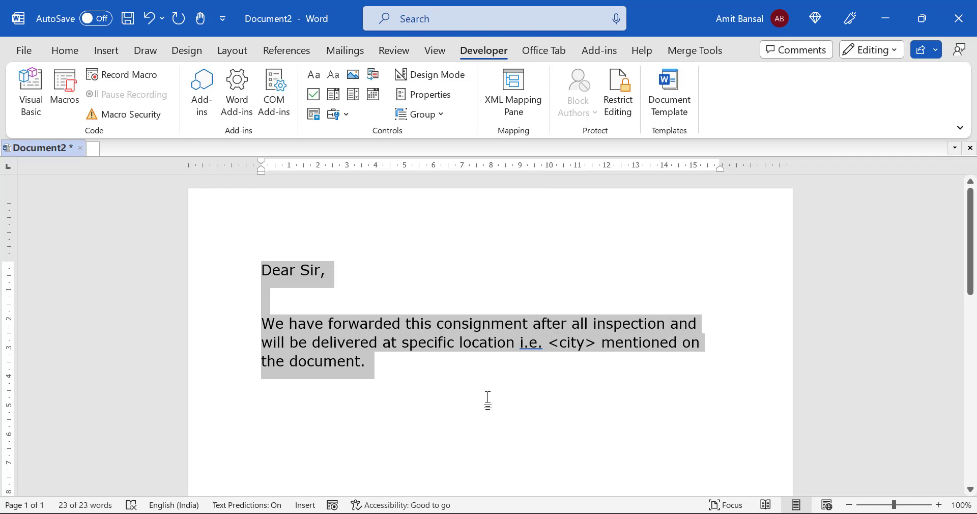
key(ctrl+c)
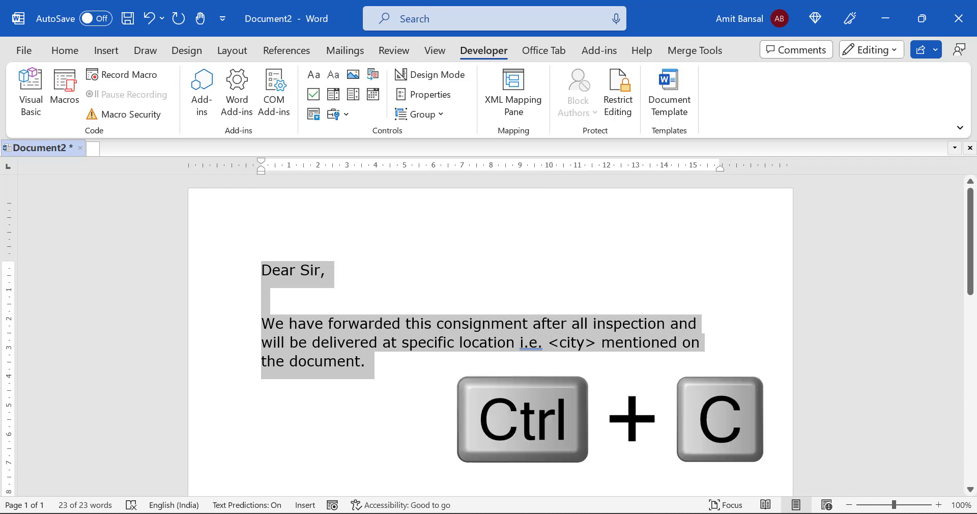
right_click(293, 334)
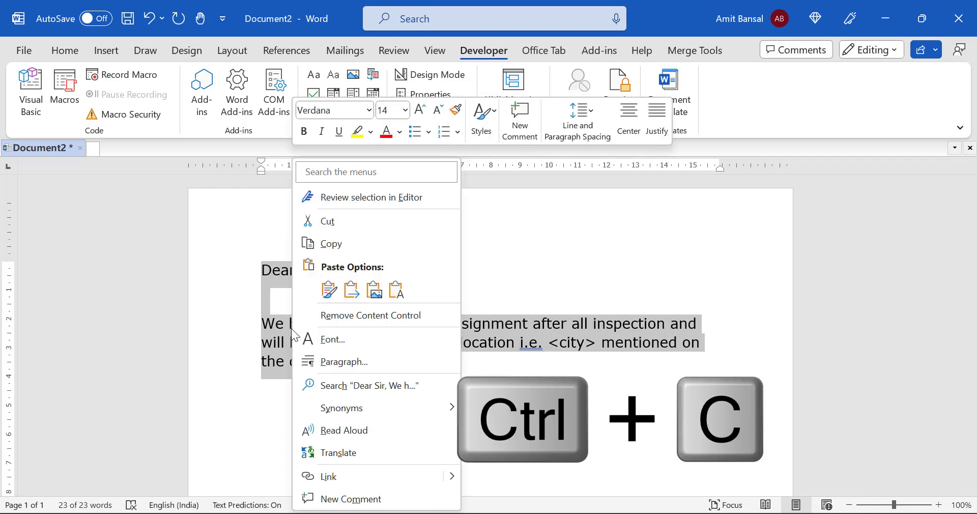
click(349, 248)
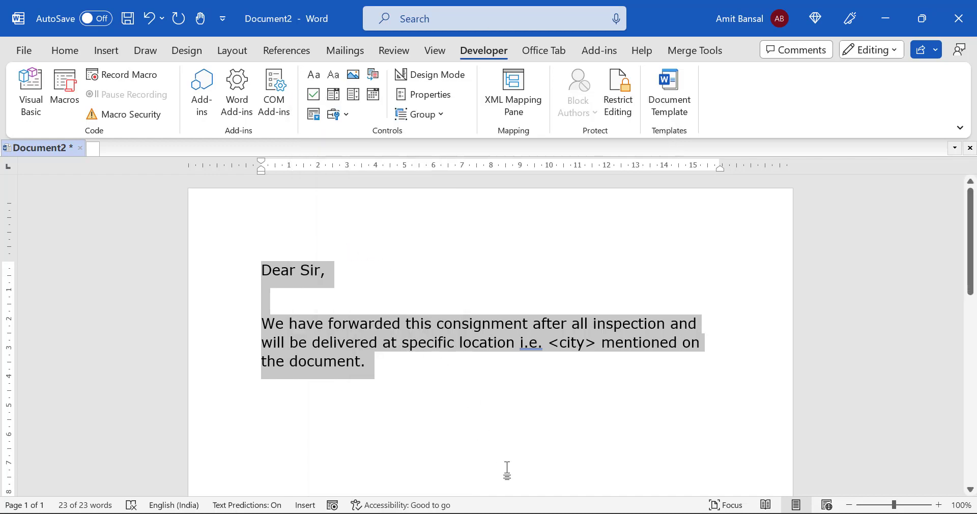
- Switch to Outlook, start a new email with Ctrl+N, and place the caret in its body
key(alt+Tab)
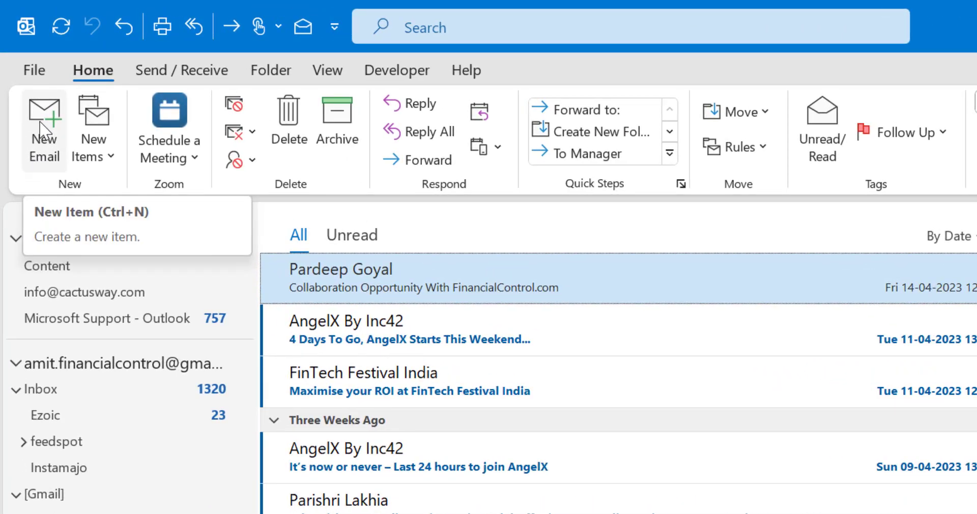
key(ctrl+n)
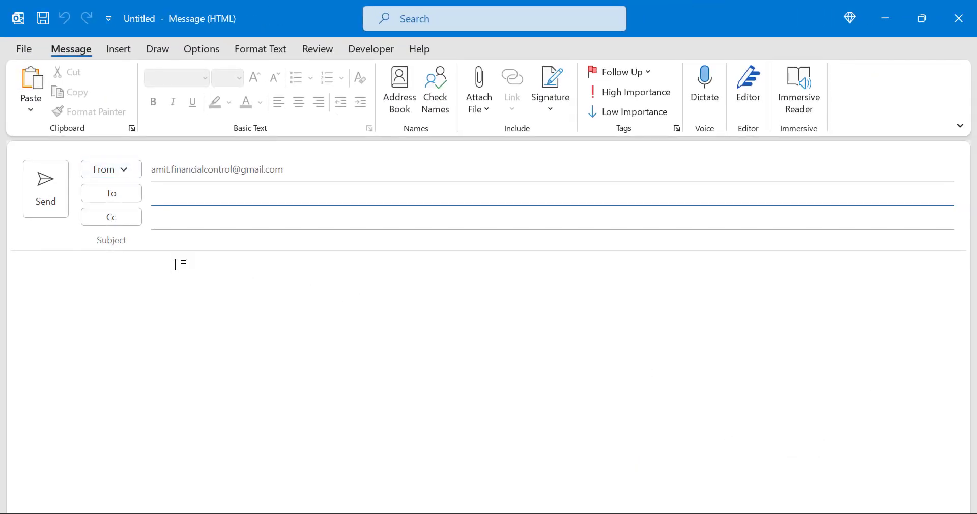
click(175, 270)
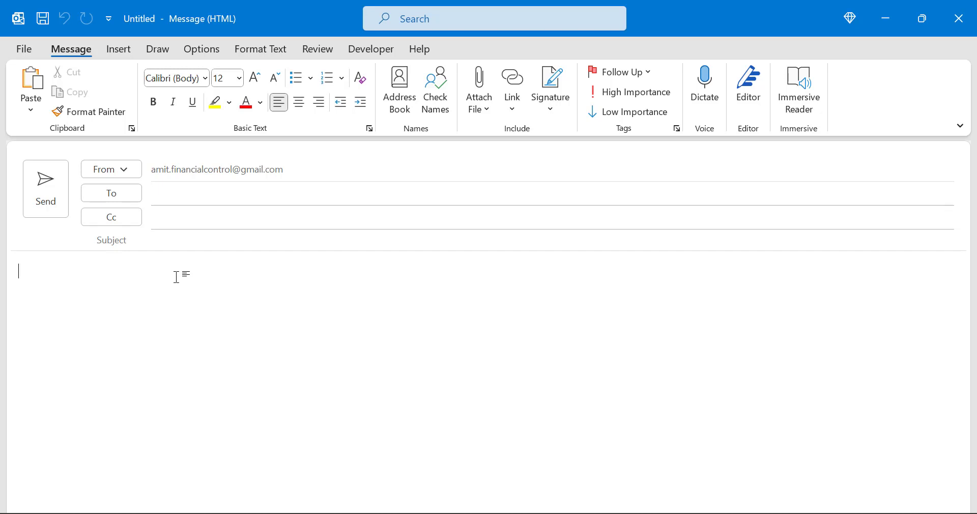
- Paste the letter into the email body and confirm the city drop-down lists its four cities
key(ctrl+v)
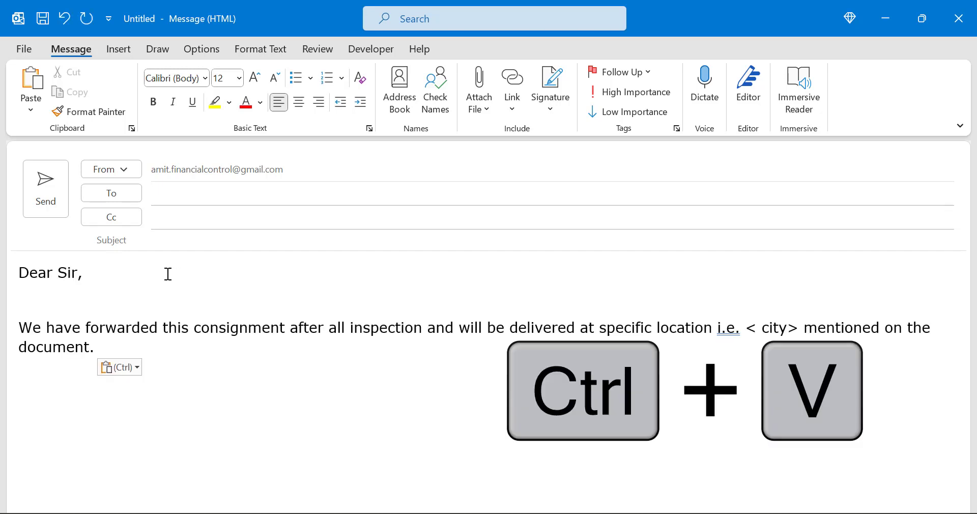
right_click(25, 389)
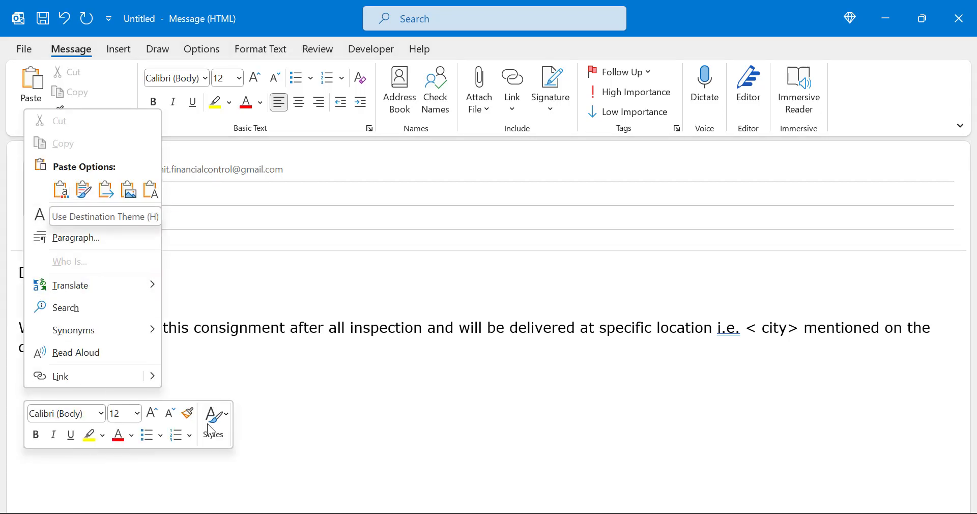
click(437, 393)
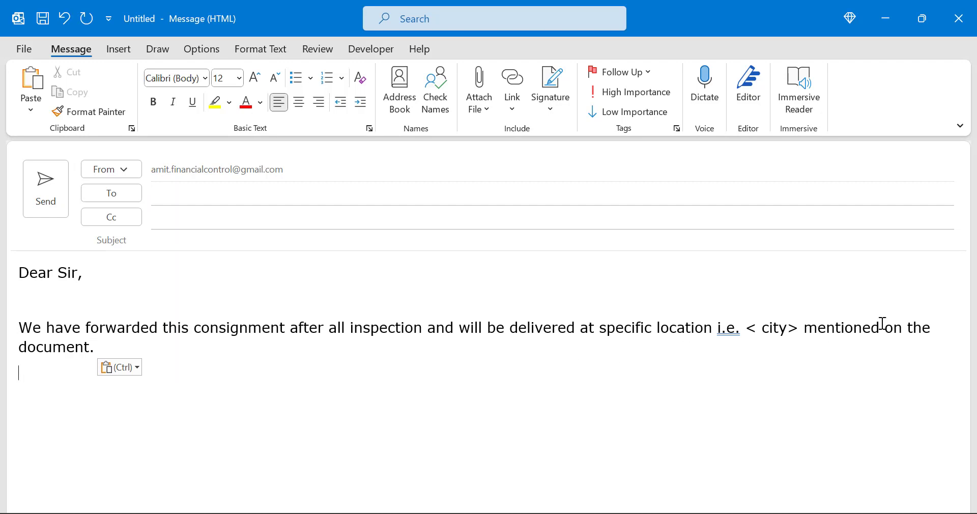
click(769, 329)
click(795, 329)
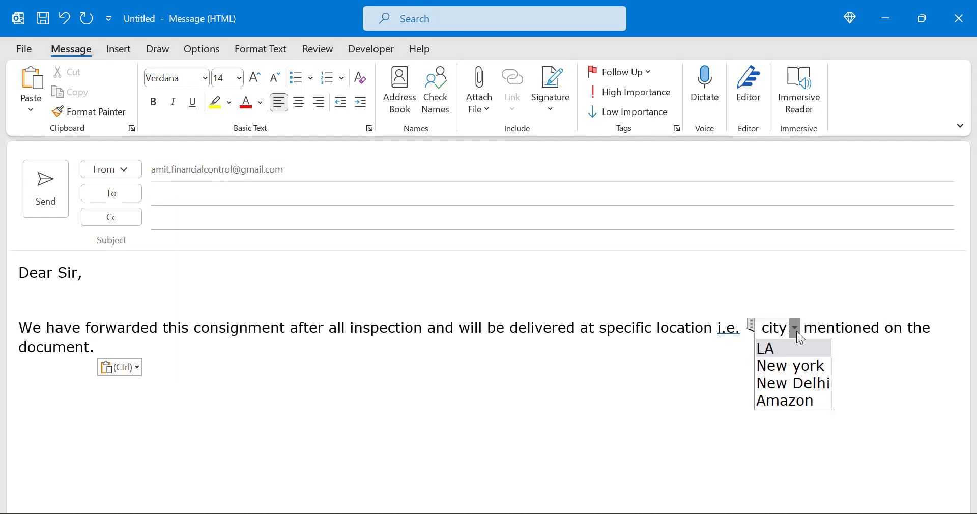
click(519, 283)
click(460, 374)
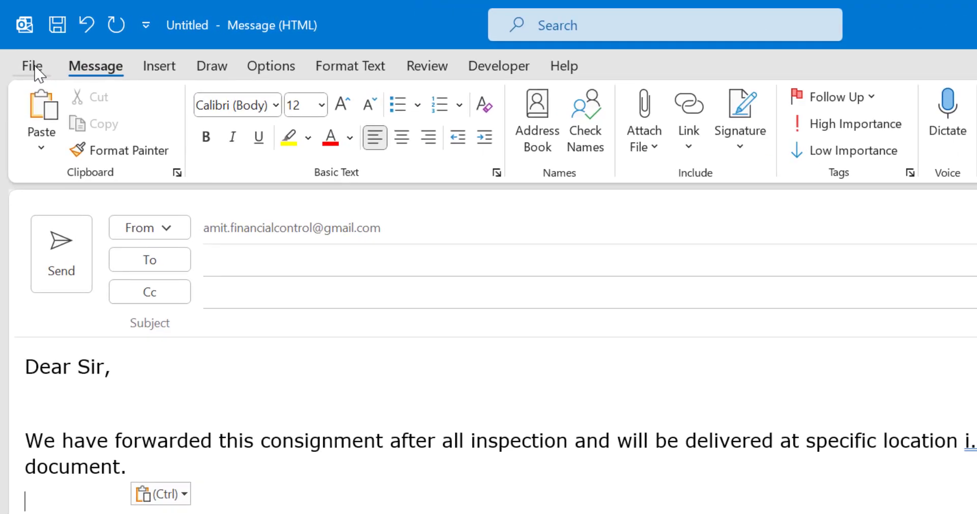
- Save the message as an Outlook Template (*.oft) named Today
click(38, 74)
click(59, 209)
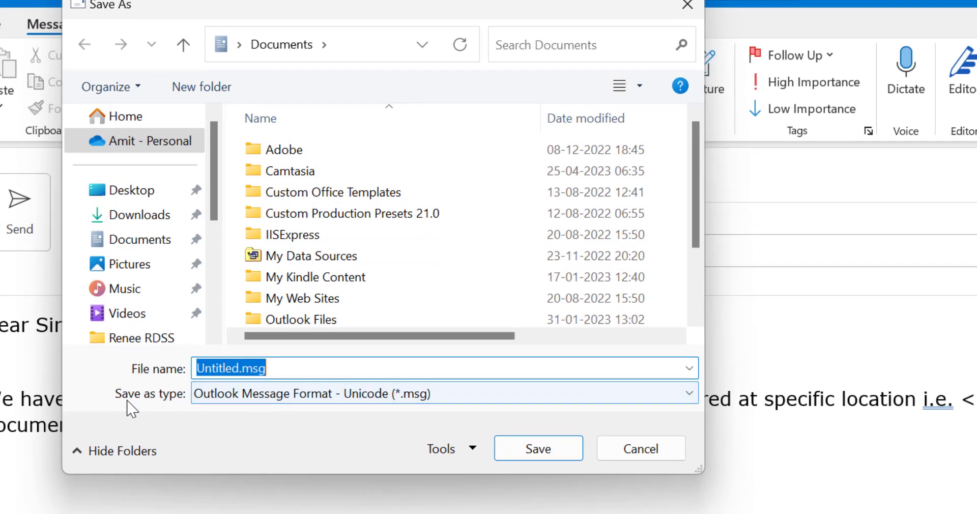
click(324, 400)
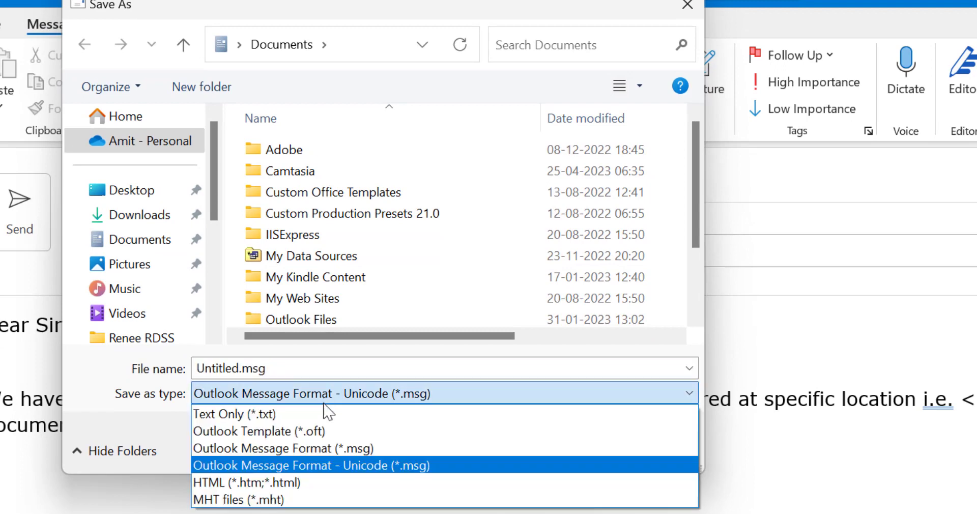
click(312, 433)
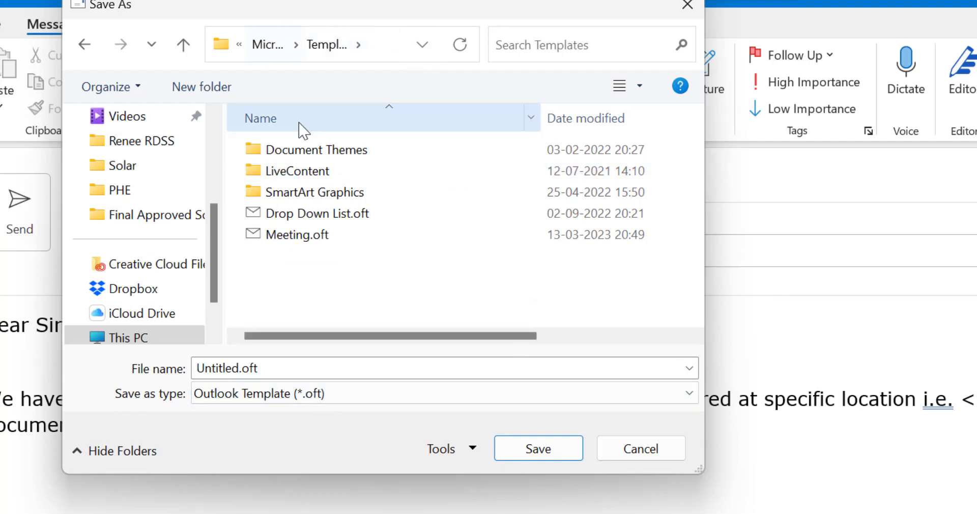
double_click(199, 368)
click(196, 368)
key(Delete)
key(Delete)
key(Delete)
key(Delete)
key(Delete)
key(Delete)
key(Delete)
key(Delete)
text(Today)
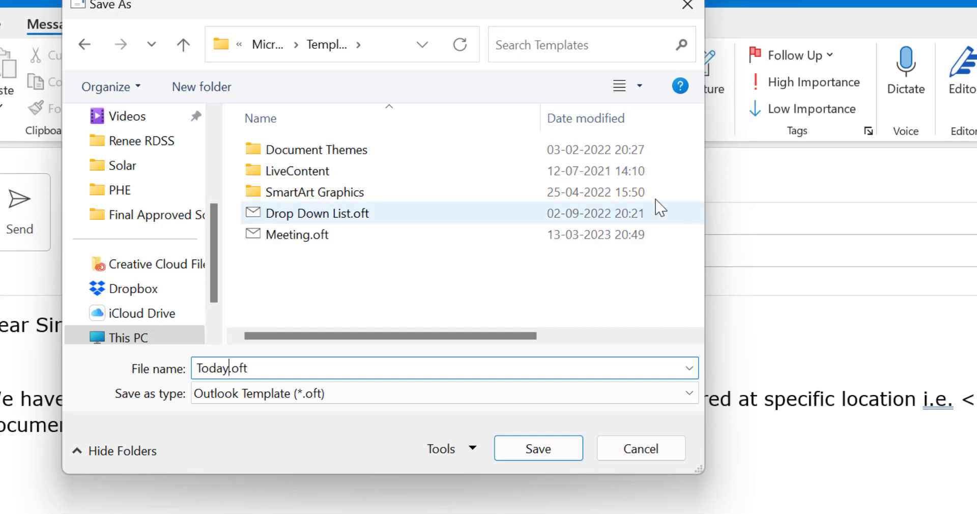
click(547, 451)
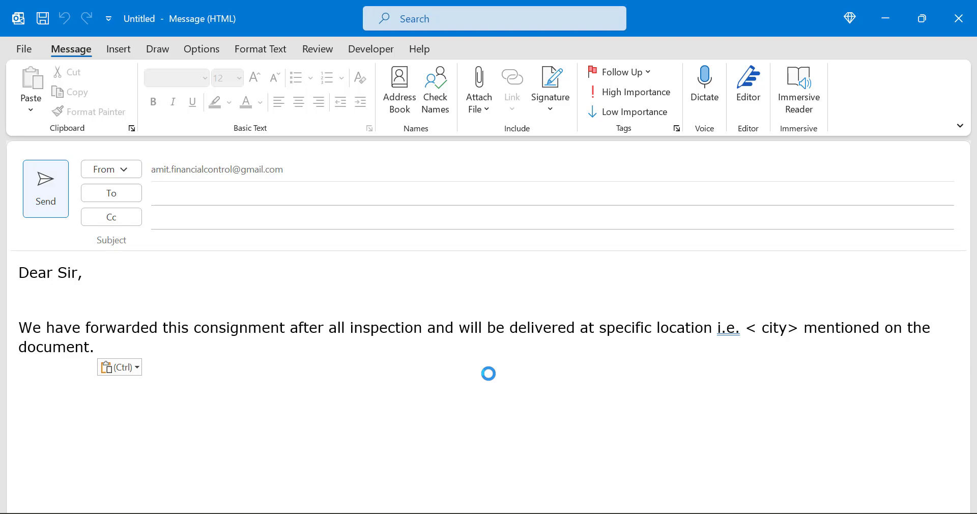
- Close the draft and bring up Choose Form via New Items > More Items
key(Escape)
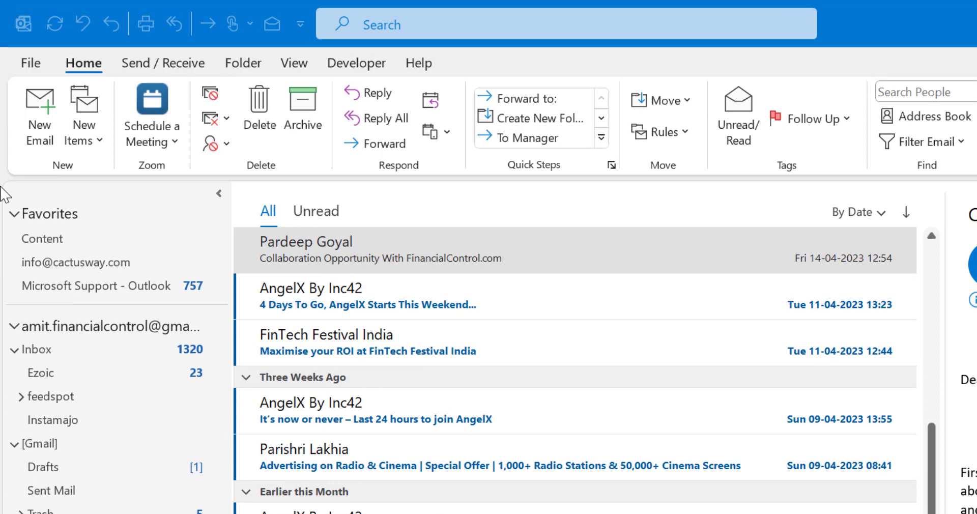
click(84, 65)
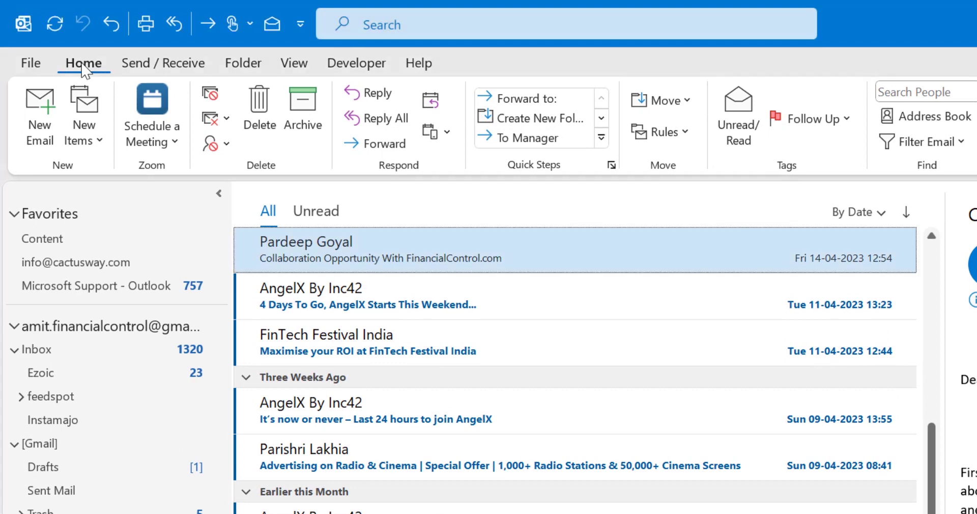
click(100, 148)
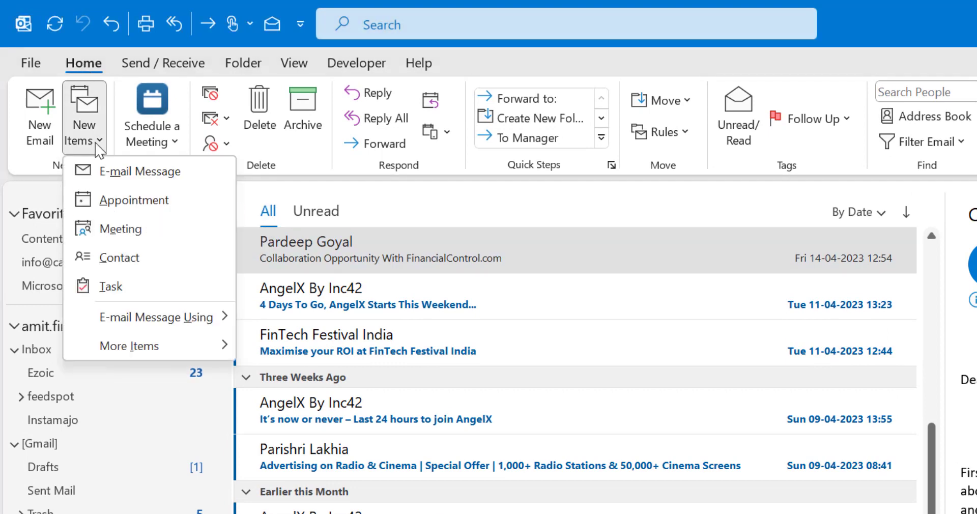
mouse_move(147, 349)
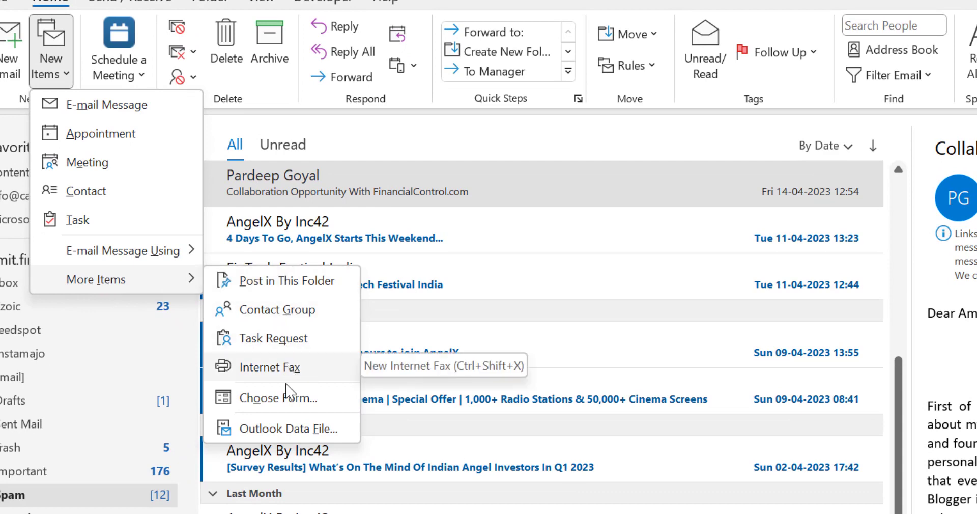
click(276, 401)
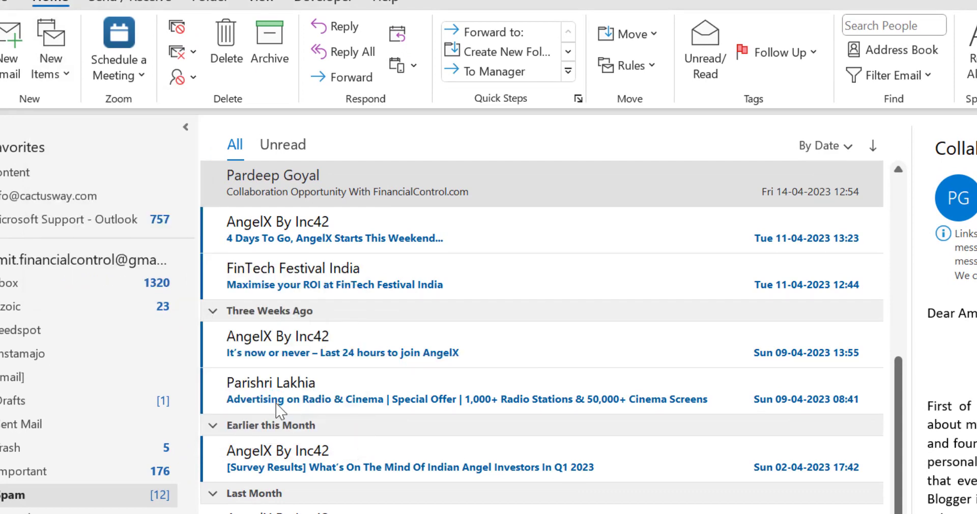
- Open the Today template from User Templates in File System as a new, maximized message
click(638, 112)
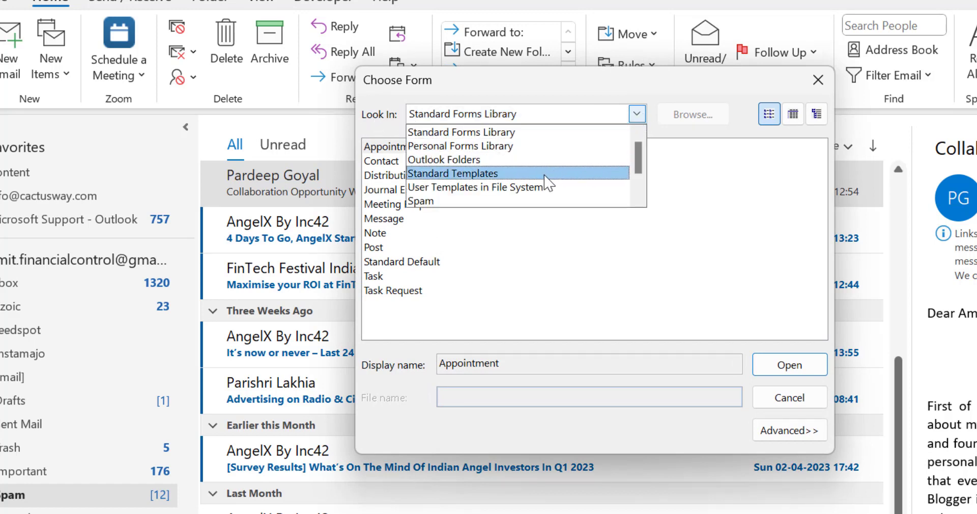
click(533, 188)
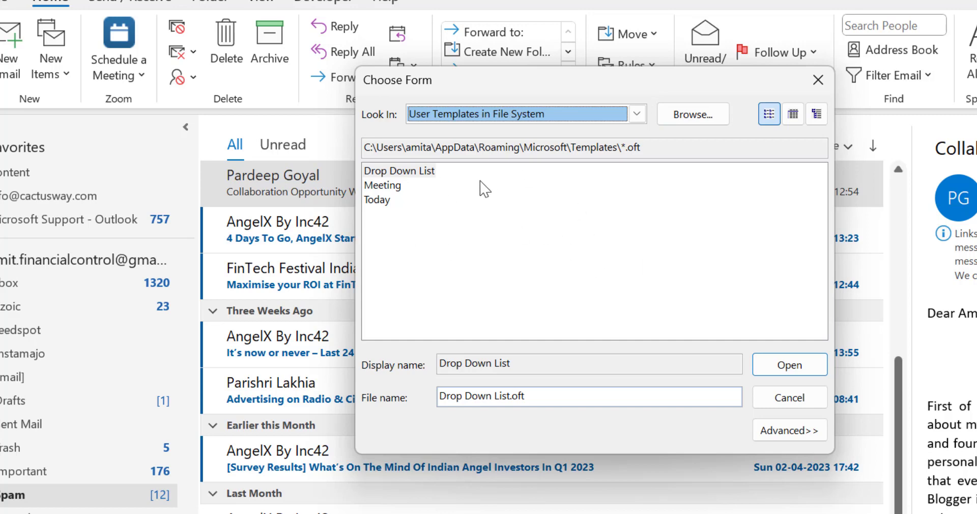
click(379, 202)
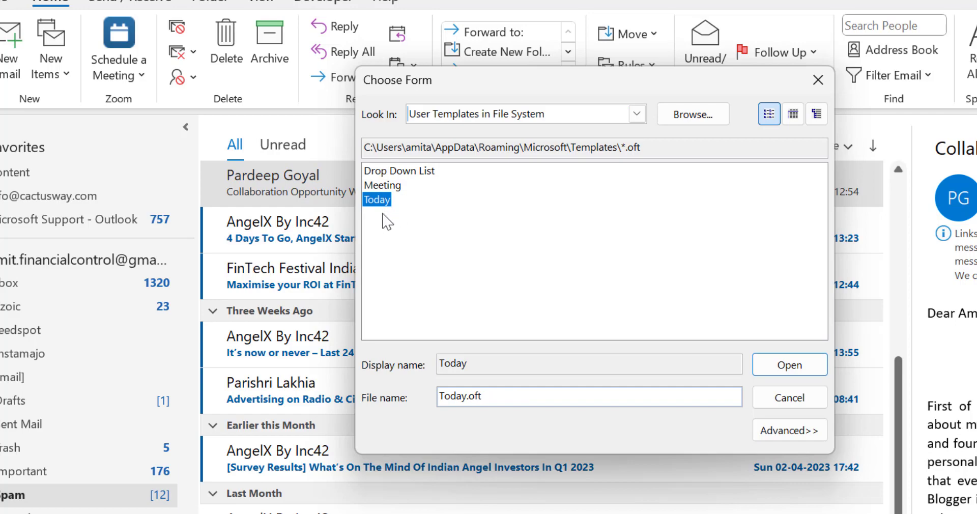
click(780, 364)
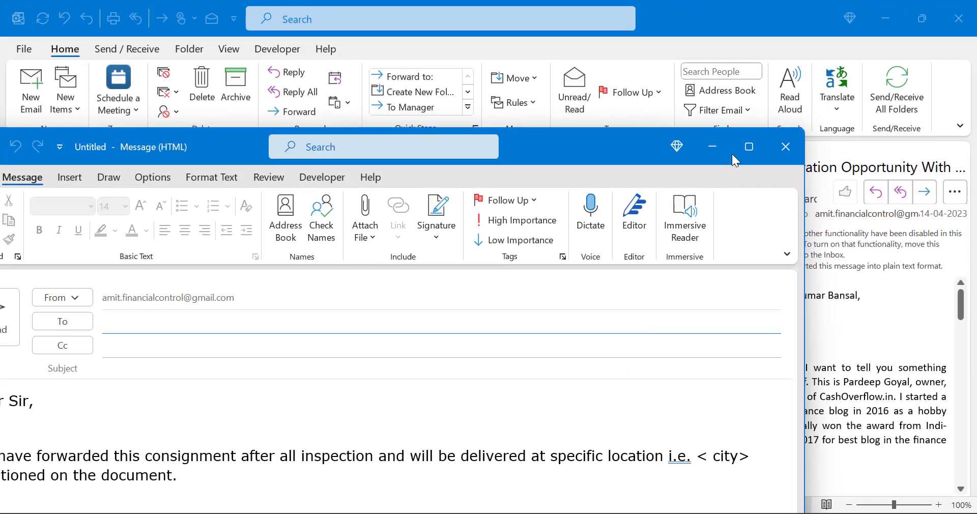
click(747, 147)
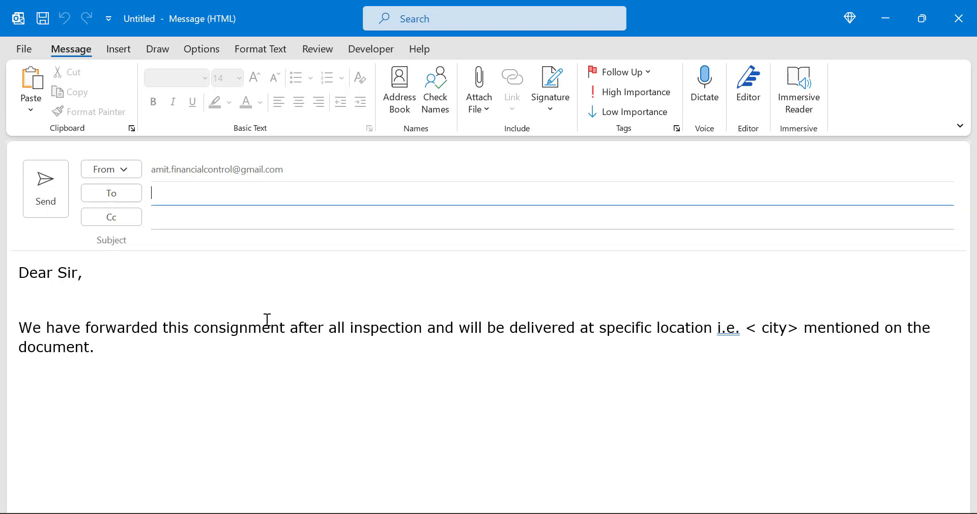
- Pick New york from the city drop-down in the message body
click(793, 328)
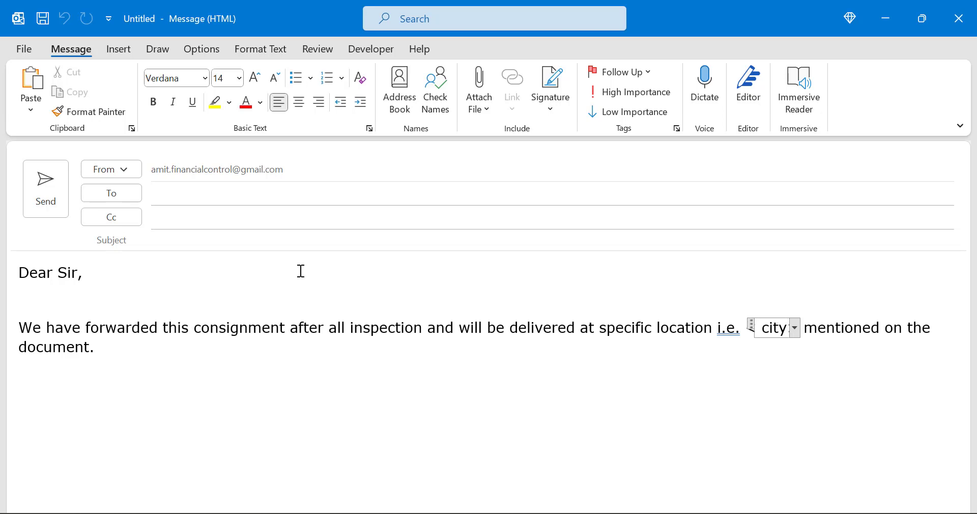
click(100, 389)
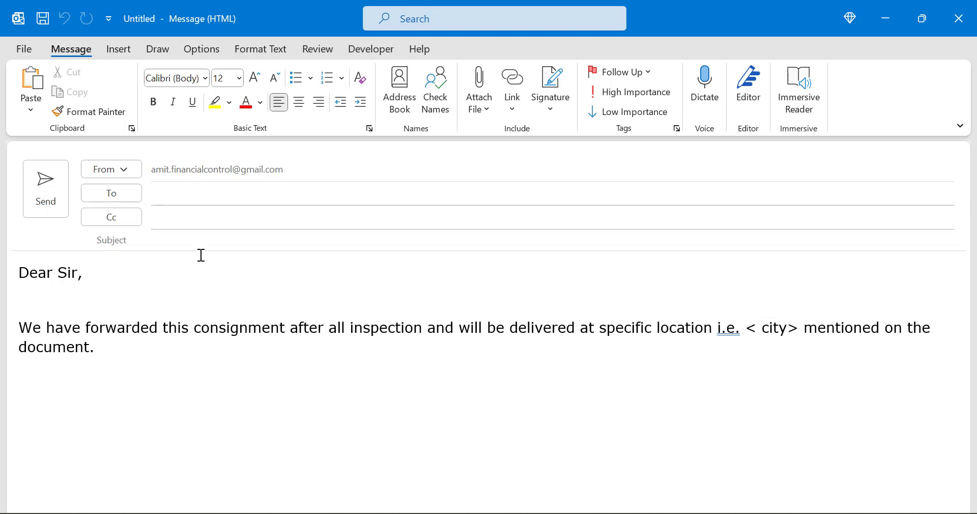
click(208, 199)
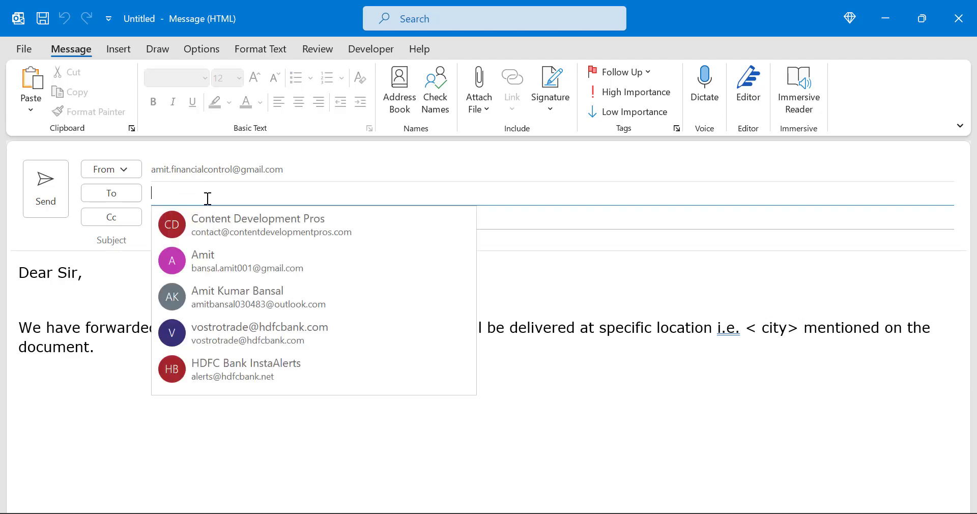
click(147, 477)
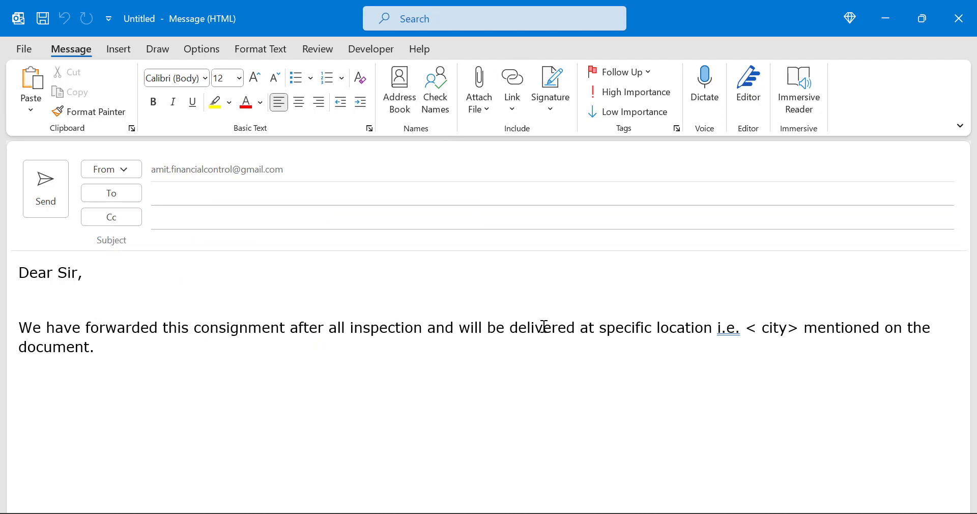
click(782, 326)
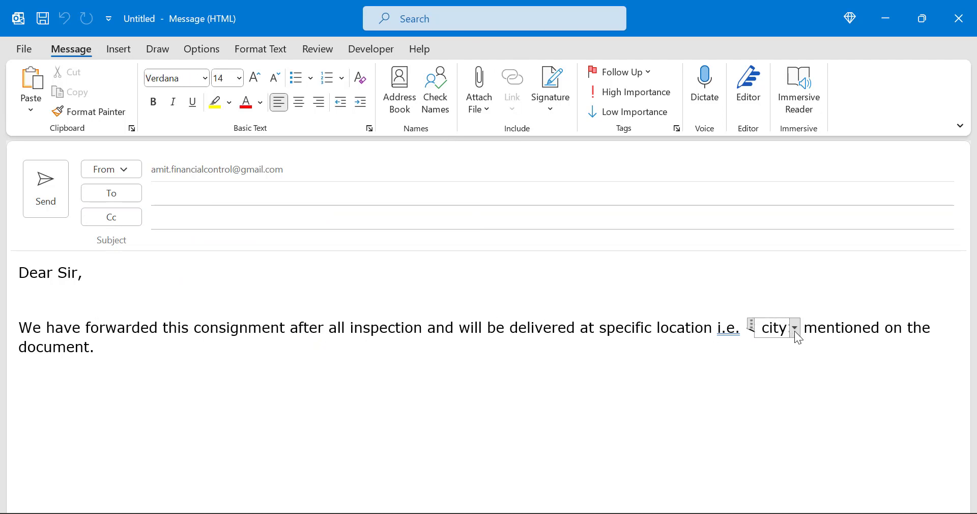
click(795, 329)
click(799, 374)
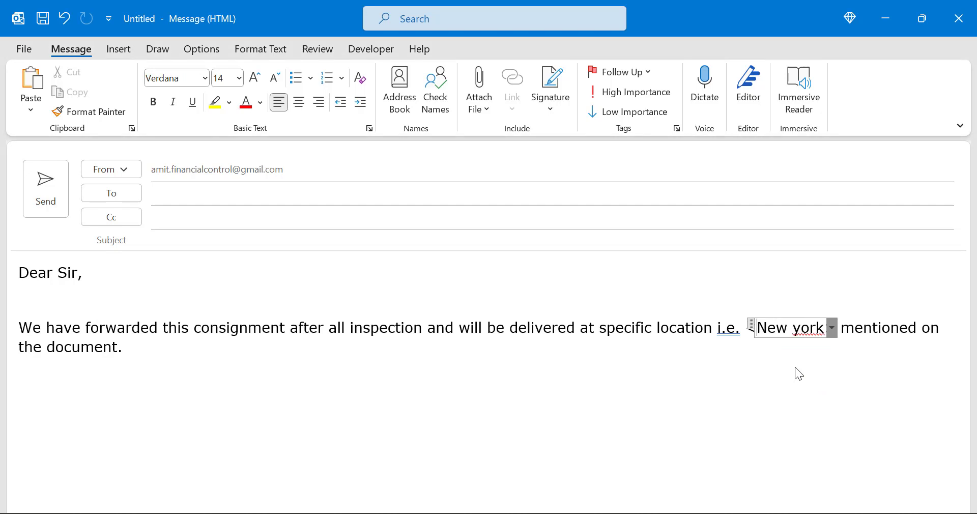
- Replace the lowercase y so the city reads New York
click(671, 374)
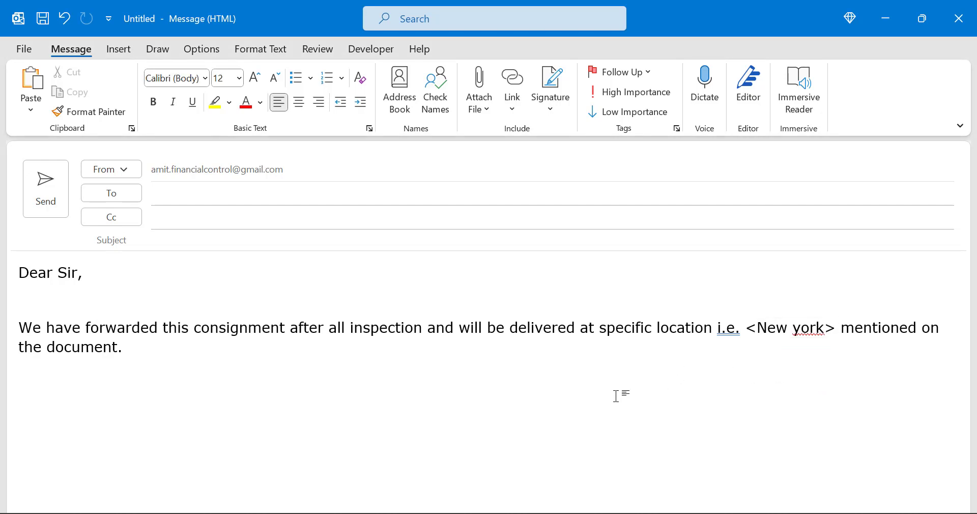
click(798, 330)
key(shift+Left)
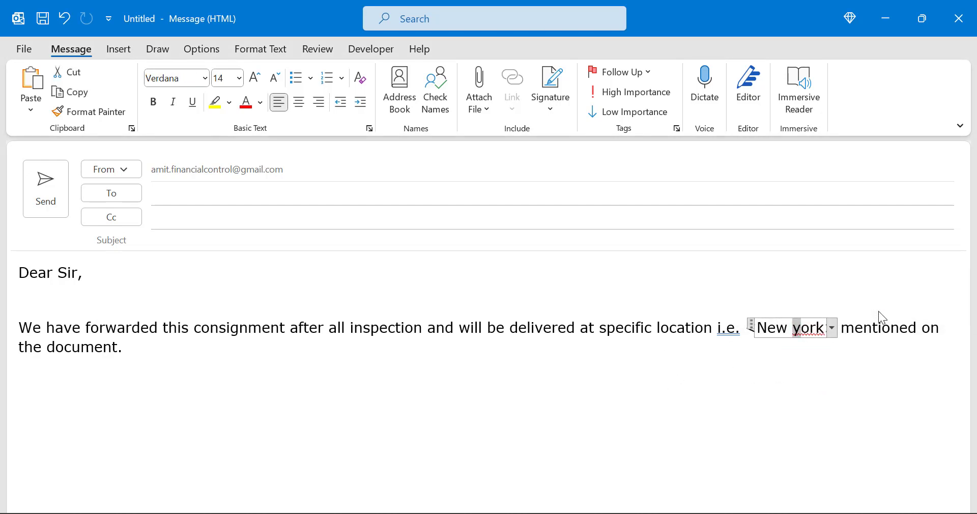
text(Y)
click(775, 438)
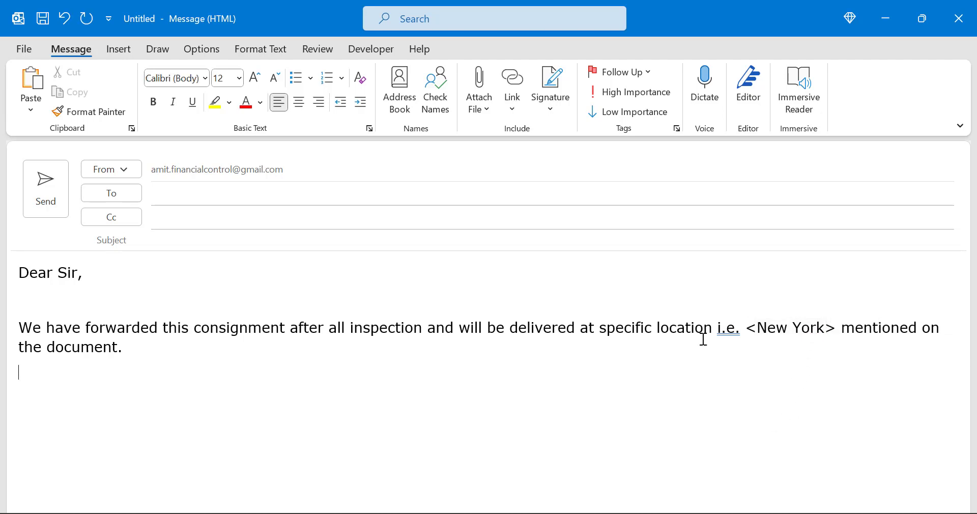